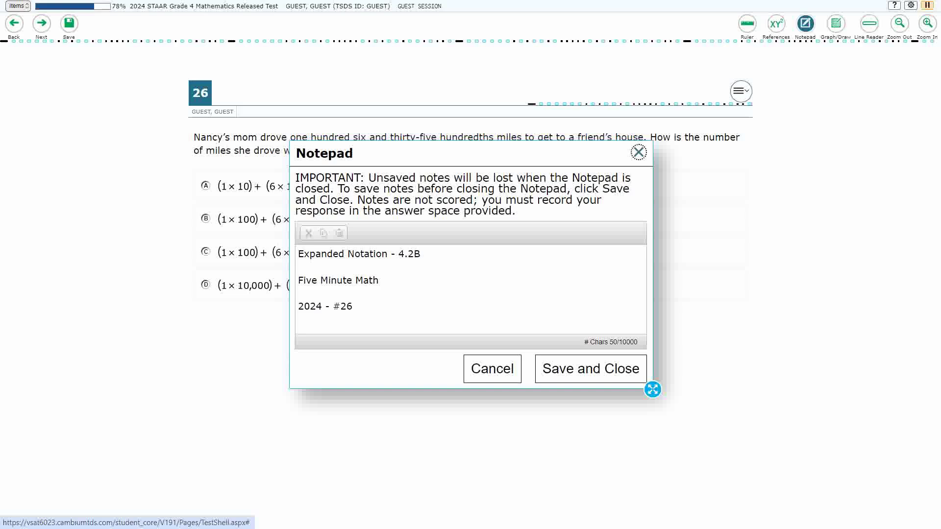
- Close the notes and make the Graph Paper overlay fully transparent over question 26
{"action": "key", "text": "Escape"}
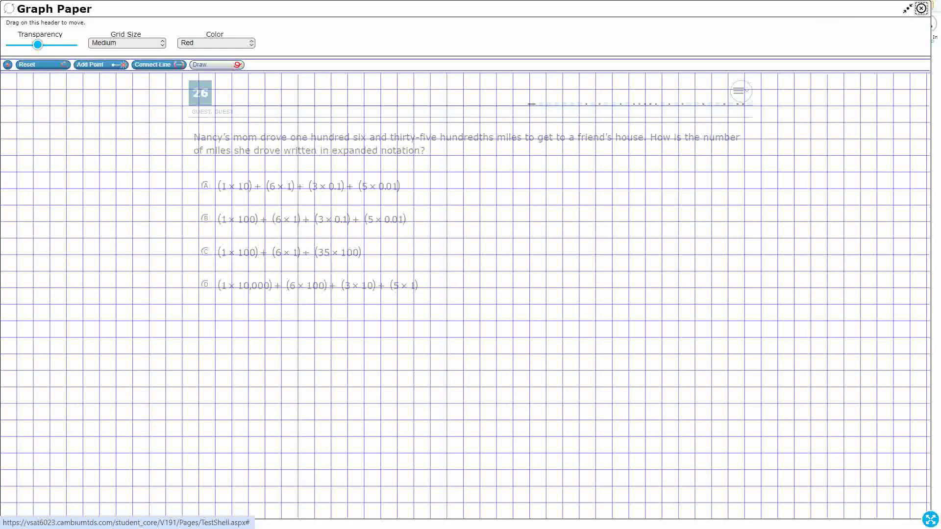
{"action": "left_click_drag", "start_coordinate": [38, 44], "coordinate": [72, 45]}
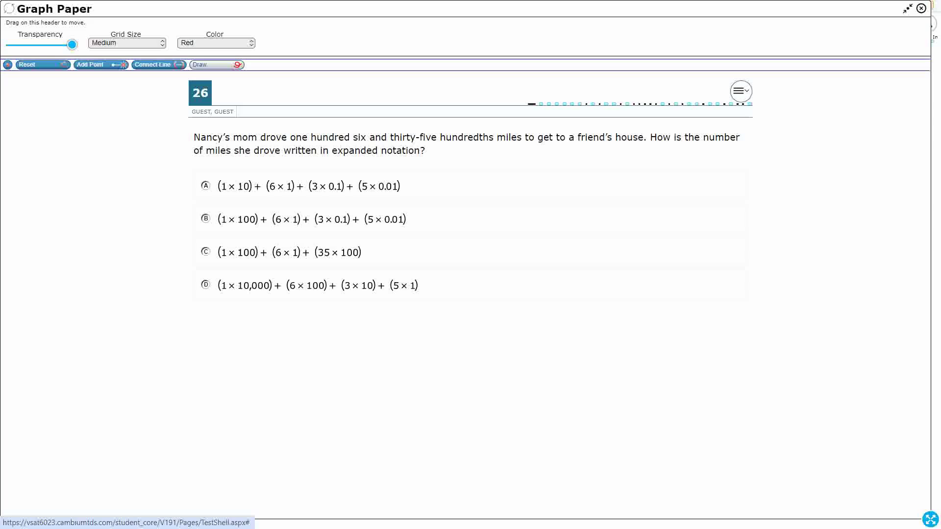
- Underline the number words, write 'word form' above them, and bracket them toward expanded notation
{"action": "mouse_move", "coordinate": [491, 142]}
{"action": "left_mouse_down"}
{"action": "mouse_move", "coordinate": [284, 147]}
{"action": "mouse_move", "coordinate": [326, 121]}
{"action": "mouse_move", "coordinate": [371, 128]}
{"action": "left_mouse_up"}
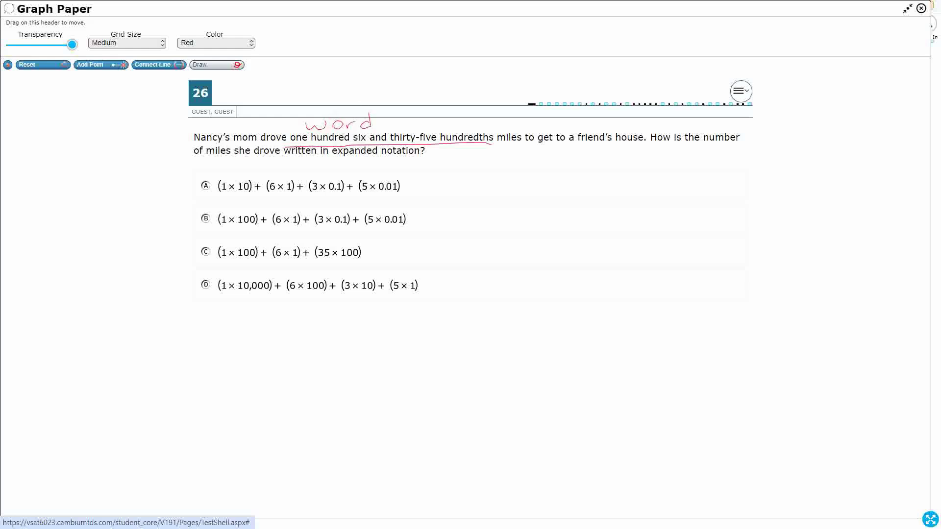
{"action": "left_click_drag", "start_coordinate": [396, 113], "coordinate": [389, 131]}
{"action": "left_click_drag", "start_coordinate": [383, 121], "coordinate": [425, 121]}
{"action": "left_click_drag", "start_coordinate": [426, 121], "coordinate": [444, 127]}
{"action": "mouse_move", "coordinate": [297, 126]}
{"action": "left_mouse_down"}
{"action": "mouse_move", "coordinate": [284, 152]}
{"action": "mouse_move", "coordinate": [333, 169]}
{"action": "mouse_move", "coordinate": [418, 158]}
{"action": "left_mouse_up"}
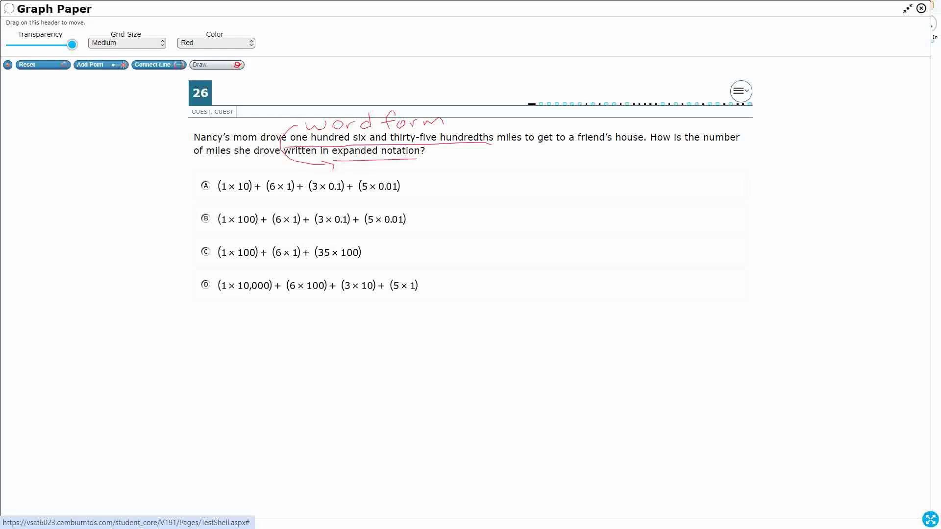
- Write 'standard form' after the arrow and draw an arrow down to 'expanded notation'
{"action": "mouse_move", "coordinate": [493, 118]}
{"action": "left_mouse_down"}
{"action": "mouse_move", "coordinate": [486, 129]}
{"action": "mouse_move", "coordinate": [510, 119]}
{"action": "mouse_move", "coordinate": [535, 129]}
{"action": "mouse_move", "coordinate": [560, 120]}
{"action": "mouse_move", "coordinate": [559, 128]}
{"action": "left_mouse_up"}
{"action": "mouse_move", "coordinate": [566, 111]}
{"action": "left_mouse_down"}
{"action": "mouse_move", "coordinate": [567, 129]}
{"action": "mouse_move", "coordinate": [589, 119]}
{"action": "left_mouse_up"}
{"action": "left_click_drag", "start_coordinate": [606, 125], "coordinate": [636, 126]}
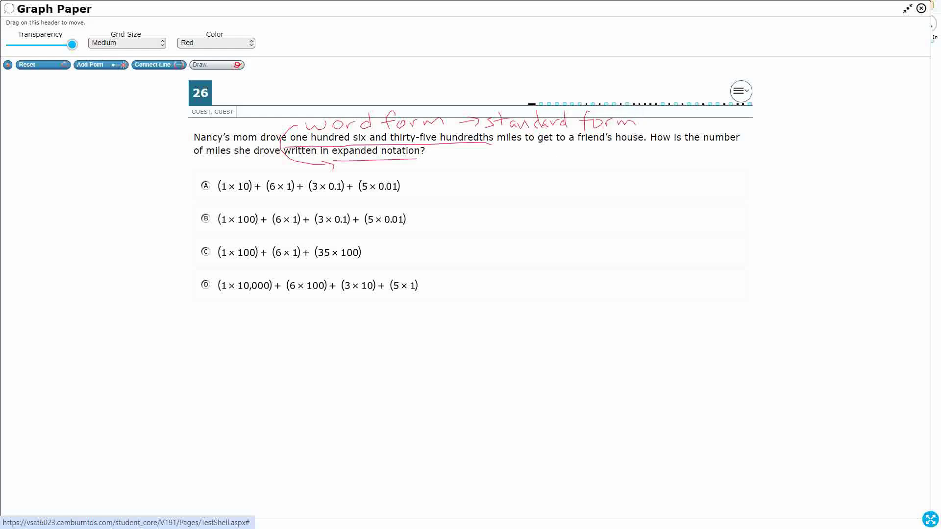
{"action": "mouse_move", "coordinate": [640, 118]}
{"action": "left_mouse_down"}
{"action": "mouse_move", "coordinate": [464, 173]}
{"action": "mouse_move", "coordinate": [428, 169]}
{"action": "mouse_move", "coordinate": [436, 174]}
{"action": "left_mouse_up"}
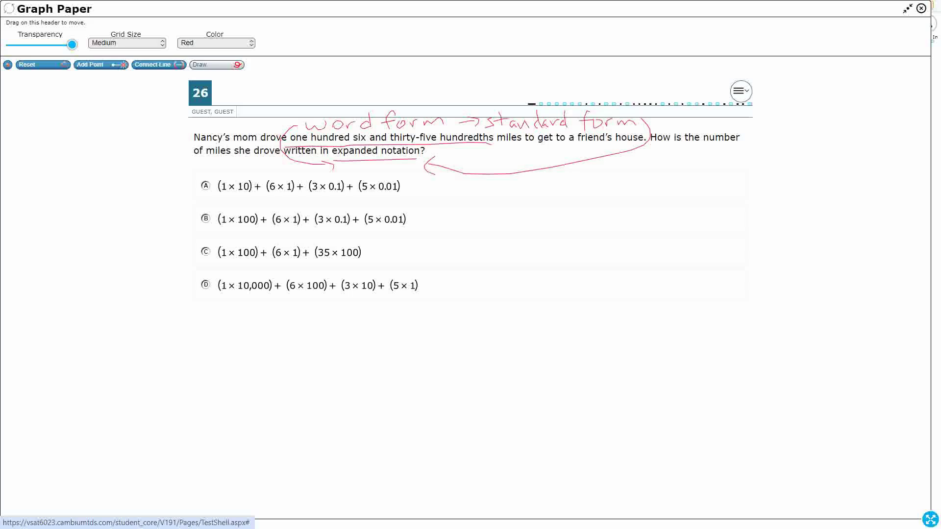
- Draw the chart's horizontal line and the decimal divider line, with a dot marking the decimal point
{"action": "left_click_drag", "start_coordinate": [469, 345], "coordinate": [661, 344]}
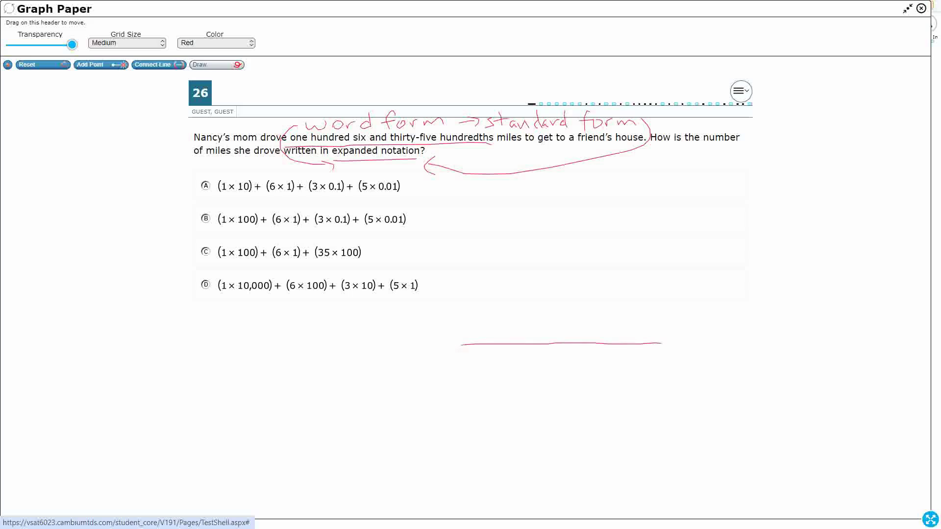
{"action": "left_click_drag", "start_coordinate": [603, 320], "coordinate": [606, 477]}
{"action": "left_click", "coordinate": [600, 305]}
{"action": "left_click_drag", "start_coordinate": [662, 343], "coordinate": [681, 343]}
- Label the decimal columns '0.1 tenth' and '0.01 hundredth'
{"action": "mouse_move", "coordinate": [613, 352]}
{"action": "left_mouse_down"}
{"action": "mouse_move", "coordinate": [628, 363]}
{"action": "mouse_move", "coordinate": [609, 386]}
{"action": "mouse_move", "coordinate": [616, 377]}
{"action": "mouse_move", "coordinate": [631, 387]}
{"action": "left_mouse_up"}
{"action": "left_click", "coordinate": [618, 360]}
{"action": "left_click_drag", "start_coordinate": [626, 377], "coordinate": [635, 376]}
{"action": "left_click_drag", "start_coordinate": [634, 372], "coordinate": [640, 387]}
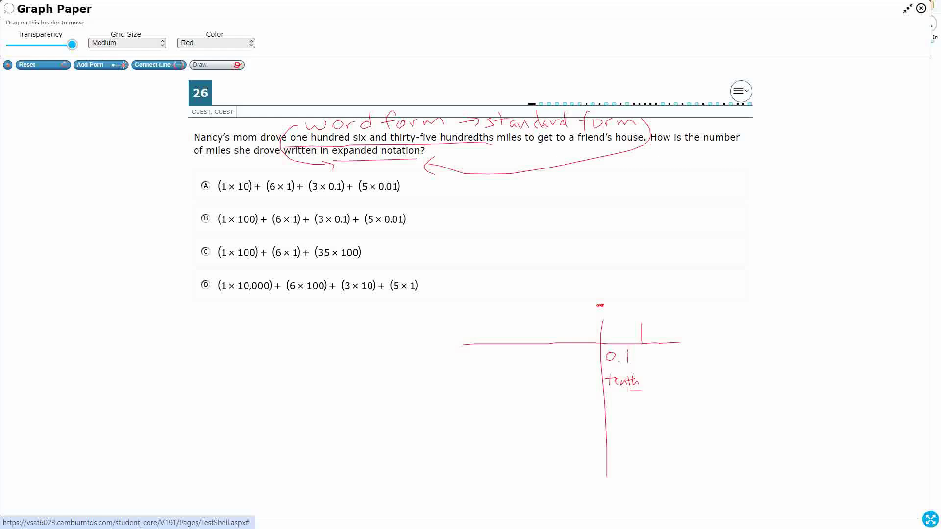
{"action": "mouse_move", "coordinate": [659, 354]}
{"action": "left_mouse_down"}
{"action": "mouse_move", "coordinate": [653, 363]}
{"action": "mouse_move", "coordinate": [676, 354]}
{"action": "mouse_move", "coordinate": [662, 386]}
{"action": "mouse_move", "coordinate": [673, 387]}
{"action": "left_mouse_up"}
{"action": "left_click", "coordinate": [665, 363]}
{"action": "mouse_move", "coordinate": [675, 387]}
{"action": "left_mouse_down"}
{"action": "mouse_move", "coordinate": [707, 373]}
{"action": "mouse_move", "coordinate": [709, 386]}
{"action": "mouse_move", "coordinate": [722, 389]}
{"action": "left_mouse_up"}
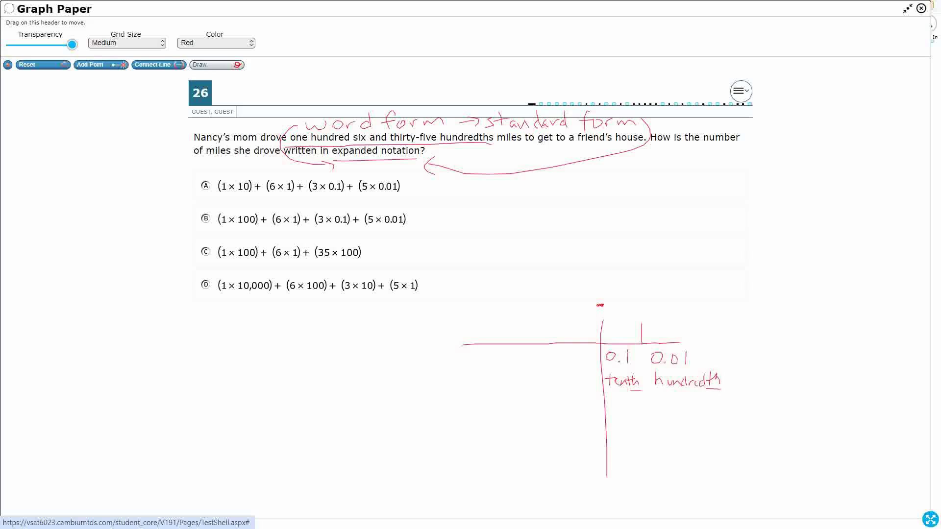
- Add column separators and label the whole-number columns '1 ones', '10 tens' and '100 hundreds'
{"action": "left_click_drag", "start_coordinate": [562, 321], "coordinate": [562, 345]}
{"action": "left_click_drag", "start_coordinate": [525, 320], "coordinate": [525, 341]}
{"action": "left_click_drag", "start_coordinate": [569, 379], "coordinate": [589, 389]}
{"action": "left_click_drag", "start_coordinate": [532, 351], "coordinate": [532, 359]}
{"action": "mouse_move", "coordinate": [542, 351]}
{"action": "left_mouse_down"}
{"action": "mouse_move", "coordinate": [529, 390]}
{"action": "mouse_move", "coordinate": [531, 382]}
{"action": "left_mouse_up"}
{"action": "left_click_drag", "start_coordinate": [533, 385], "coordinate": [545, 391]}
{"action": "left_click_drag", "start_coordinate": [550, 384], "coordinate": [548, 392]}
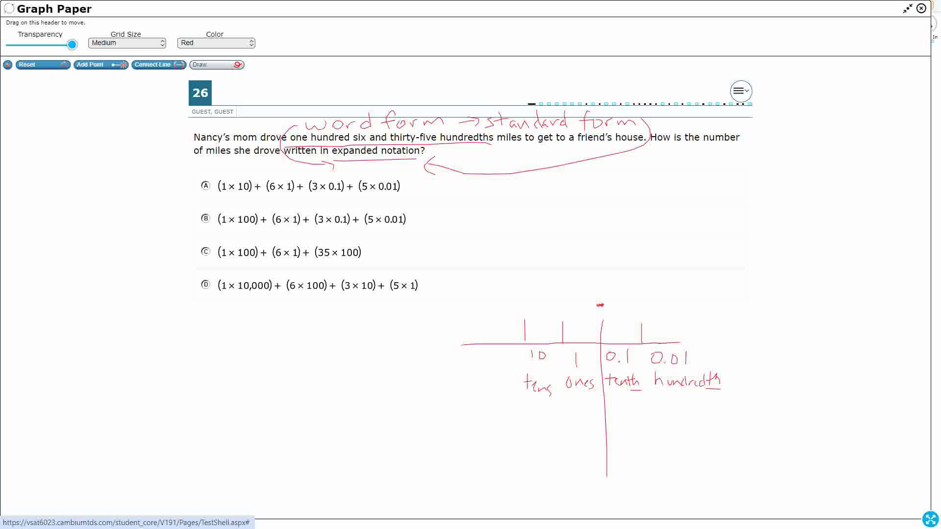
{"action": "mouse_move", "coordinate": [475, 351]}
{"action": "left_mouse_down"}
{"action": "mouse_move", "coordinate": [480, 360]}
{"action": "mouse_move", "coordinate": [497, 352]}
{"action": "mouse_move", "coordinate": [468, 387]}
{"action": "left_mouse_up"}
{"action": "left_click_drag", "start_coordinate": [472, 379], "coordinate": [486, 388]}
{"action": "mouse_move", "coordinate": [485, 374]}
{"action": "left_mouse_down"}
{"action": "mouse_move", "coordinate": [487, 387]}
{"action": "mouse_move", "coordinate": [507, 392]}
{"action": "left_mouse_up"}
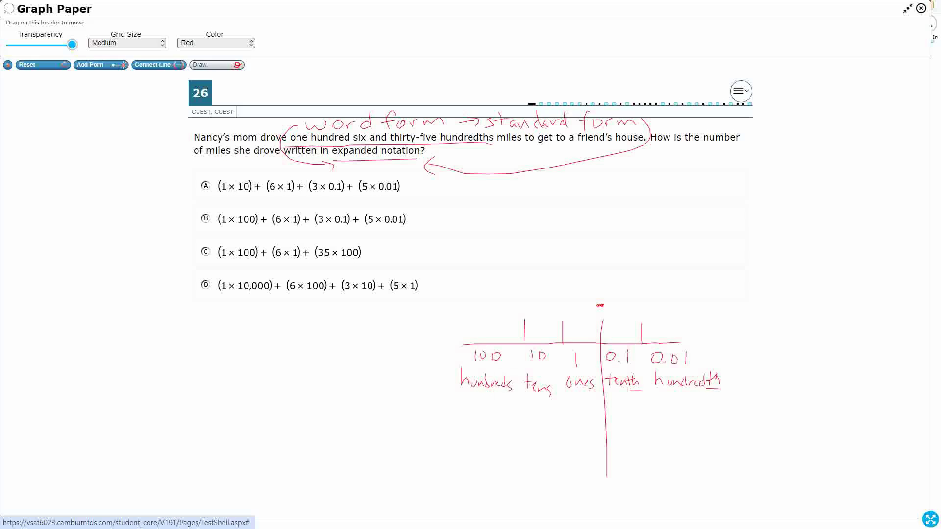
- Circle 'and' in the question and write 'one hundred six' on the left
{"action": "mouse_move", "coordinate": [375, 147]}
{"action": "left_mouse_down"}
{"action": "mouse_move", "coordinate": [370, 129]}
{"action": "mouse_move", "coordinate": [388, 141]}
{"action": "left_mouse_up"}
{"action": "left_click_drag", "start_coordinate": [375, 145], "coordinate": [375, 160]}
{"action": "mouse_move", "coordinate": [45, 320]}
{"action": "left_mouse_down"}
{"action": "mouse_move", "coordinate": [40, 329]}
{"action": "mouse_move", "coordinate": [49, 322]}
{"action": "mouse_move", "coordinate": [76, 332]}
{"action": "mouse_move", "coordinate": [141, 327]}
{"action": "mouse_move", "coordinate": [148, 312]}
{"action": "mouse_move", "coordinate": [166, 330]}
{"action": "mouse_move", "coordinate": [198, 333]}
{"action": "mouse_move", "coordinate": [186, 334]}
{"action": "left_mouse_up"}
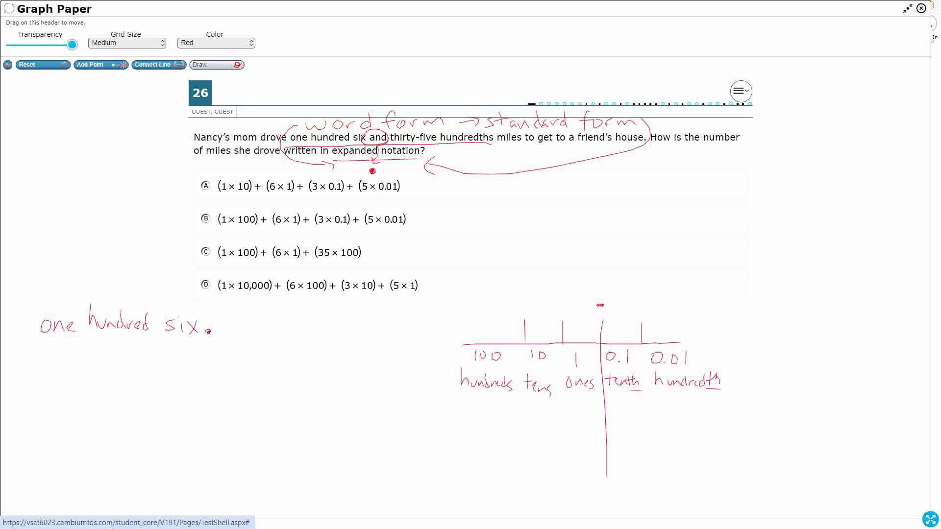
- Enter 1 in the hundreds column and 6 in the ones column, writing 'ones' under six
{"action": "left_click_drag", "start_coordinate": [492, 311], "coordinate": [492, 341]}
{"action": "left_click_drag", "start_coordinate": [169, 346], "coordinate": [210, 361]}
{"action": "left_click_drag", "start_coordinate": [586, 316], "coordinate": [578, 327]}
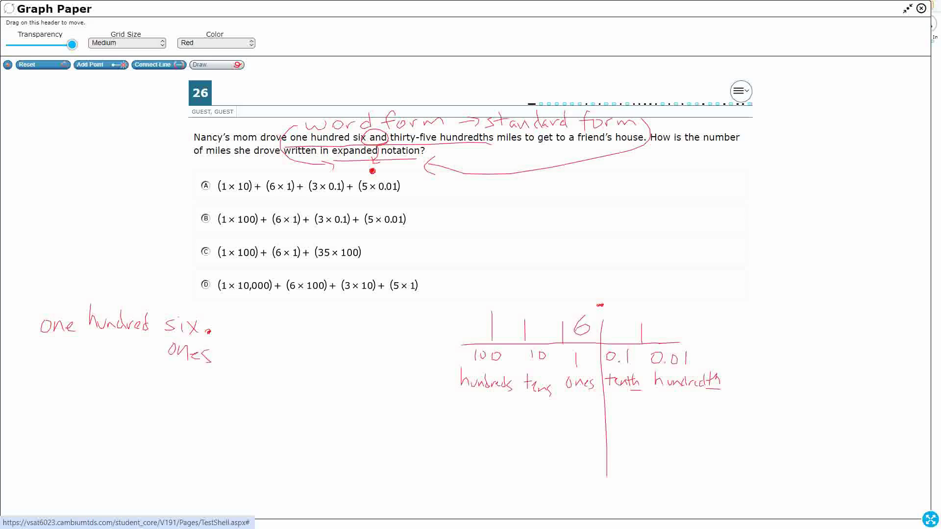
- Switch the pen to blue and retrace the 1 and the 6 in the chart
{"action": "left_click", "coordinate": [216, 43]}
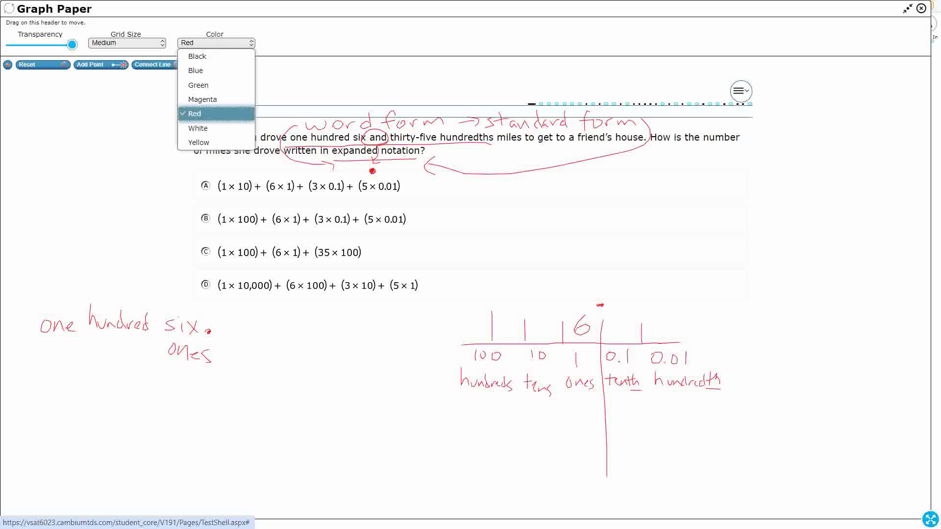
{"action": "left_click", "coordinate": [201, 69]}
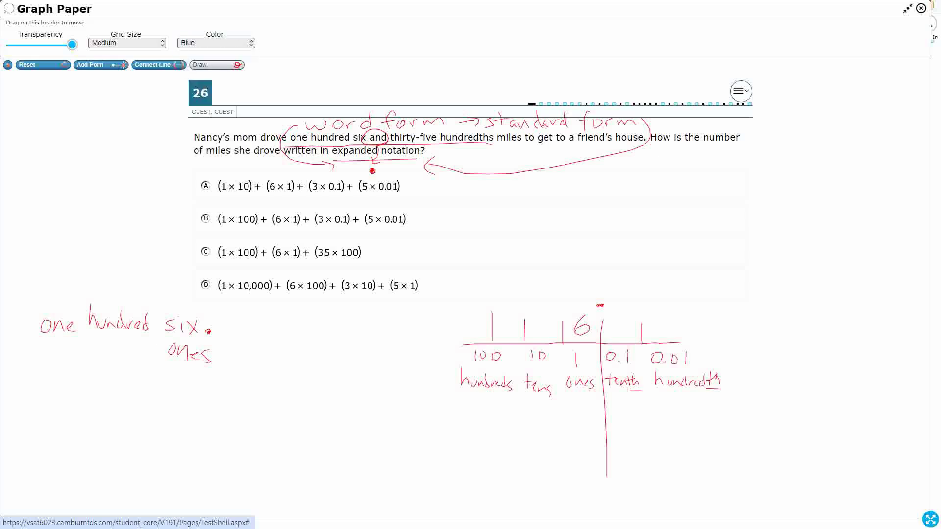
{"action": "left_click_drag", "start_coordinate": [493, 312], "coordinate": [492, 342]}
{"action": "mouse_move", "coordinate": [590, 314]}
{"action": "left_mouse_down"}
{"action": "mouse_move", "coordinate": [575, 333]}
{"action": "mouse_move", "coordinate": [584, 327]}
{"action": "left_mouse_up"}
- In red, write and underline 'thirty-five hundredths' after 'one hundred six'
{"action": "left_click", "coordinate": [216, 43]}
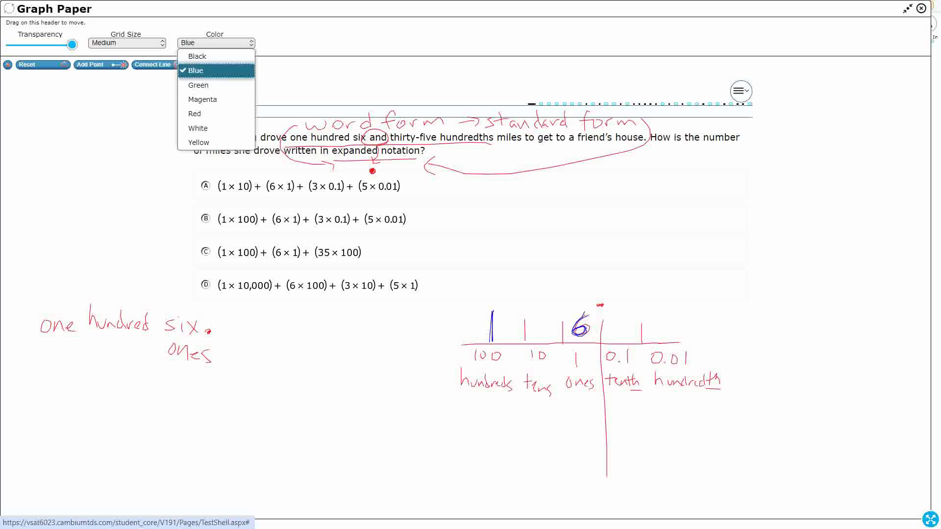
{"action": "left_click", "coordinate": [195, 113]}
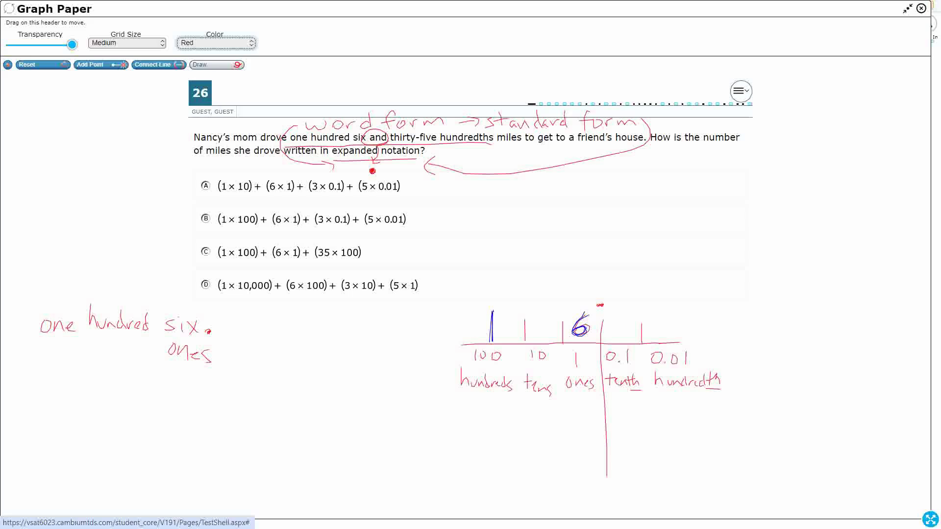
{"action": "mouse_move", "coordinate": [231, 308]}
{"action": "left_mouse_down"}
{"action": "mouse_move", "coordinate": [231, 329]}
{"action": "mouse_move", "coordinate": [234, 315]}
{"action": "left_mouse_up"}
{"action": "left_click_drag", "start_coordinate": [238, 307], "coordinate": [237, 326]}
{"action": "left_click_drag", "start_coordinate": [238, 318], "coordinate": [255, 330]}
{"action": "left_click_drag", "start_coordinate": [257, 329], "coordinate": [273, 318]}
{"action": "left_click_drag", "start_coordinate": [272, 319], "coordinate": [276, 330]}
{"action": "left_click_drag", "start_coordinate": [281, 317], "coordinate": [278, 336]}
{"action": "mouse_move", "coordinate": [305, 307]}
{"action": "left_mouse_down"}
{"action": "mouse_move", "coordinate": [300, 326]}
{"action": "mouse_move", "coordinate": [305, 317]}
{"action": "left_mouse_up"}
{"action": "mouse_move", "coordinate": [304, 319]}
{"action": "left_mouse_down"}
{"action": "mouse_move", "coordinate": [368, 323]}
{"action": "mouse_move", "coordinate": [399, 312]}
{"action": "left_mouse_up"}
{"action": "mouse_move", "coordinate": [400, 317]}
{"action": "left_mouse_down"}
{"action": "mouse_move", "coordinate": [418, 322]}
{"action": "mouse_move", "coordinate": [428, 310]}
{"action": "left_mouse_up"}
{"action": "left_click_drag", "start_coordinate": [425, 302], "coordinate": [432, 321]}
{"action": "left_click_drag", "start_coordinate": [354, 332], "coordinate": [432, 329]}
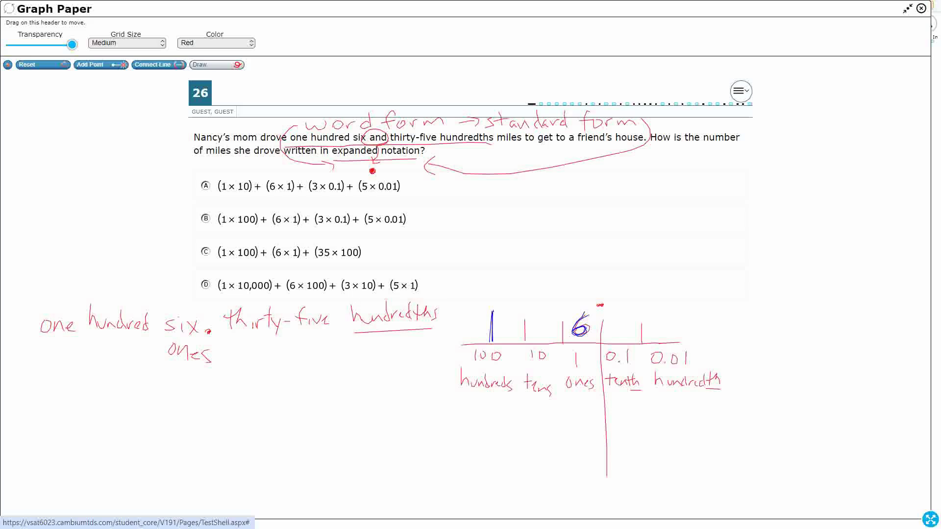
- In blue, enter 3 and 5 in the decimal columns and underline the 'th' of hundredth
{"action": "left_click", "coordinate": [216, 43]}
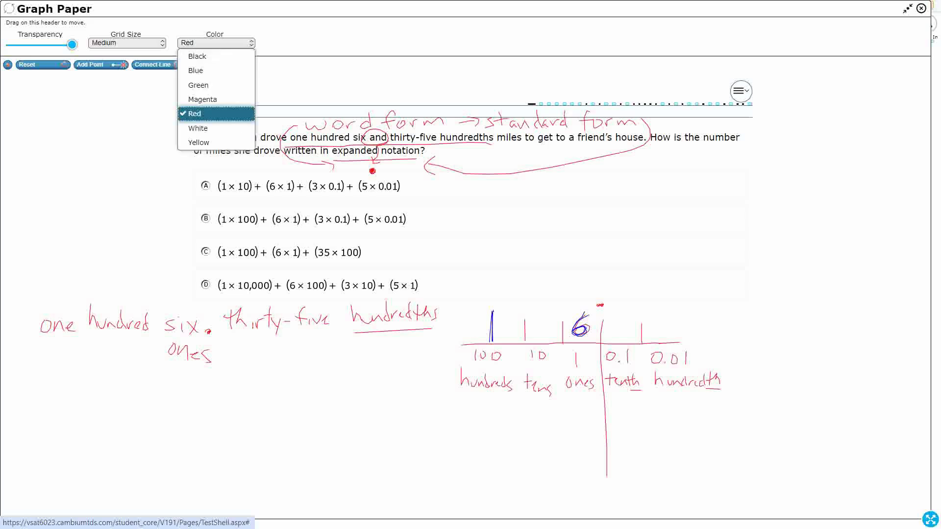
{"action": "left_click", "coordinate": [196, 70]}
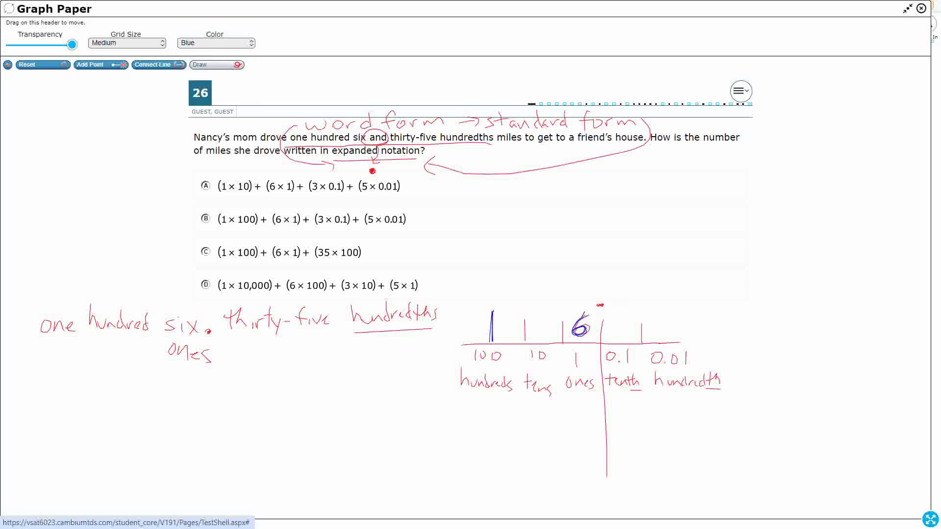
{"action": "mouse_move", "coordinate": [618, 316]}
{"action": "left_mouse_down"}
{"action": "mouse_move", "coordinate": [628, 324]}
{"action": "mouse_move", "coordinate": [618, 332]}
{"action": "mouse_move", "coordinate": [669, 318]}
{"action": "mouse_move", "coordinate": [660, 333]}
{"action": "left_mouse_up"}
{"action": "left_click_drag", "start_coordinate": [700, 397], "coordinate": [717, 398]}
- Underline 'one hundred', 'six', 'thirty-five hundredths' and chart labels 100, 1, 0.01, then write 0 in tens
{"action": "left_click_drag", "start_coordinate": [44, 344], "coordinate": [139, 340]}
{"action": "left_click_drag", "start_coordinate": [475, 366], "coordinate": [497, 366]}
{"action": "left_click_drag", "start_coordinate": [163, 342], "coordinate": [195, 343]}
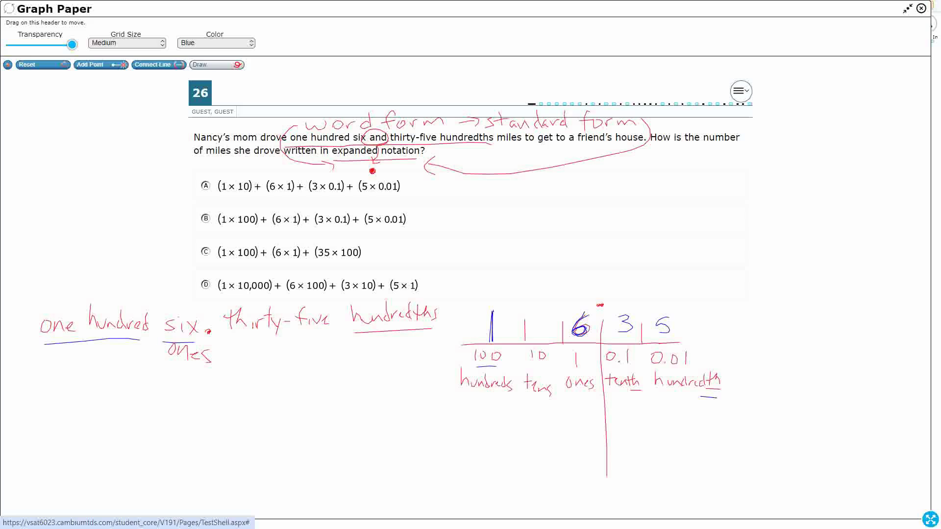
{"action": "left_click_drag", "start_coordinate": [567, 373], "coordinate": [582, 373]}
{"action": "left_click_drag", "start_coordinate": [245, 339], "coordinate": [427, 332]}
{"action": "left_click_drag", "start_coordinate": [656, 372], "coordinate": [675, 372]}
{"action": "mouse_move", "coordinate": [545, 319]}
{"action": "left_mouse_down"}
{"action": "mouse_move", "coordinate": [540, 333]}
{"action": "mouse_move", "coordinate": [546, 319]}
{"action": "left_mouse_up"}
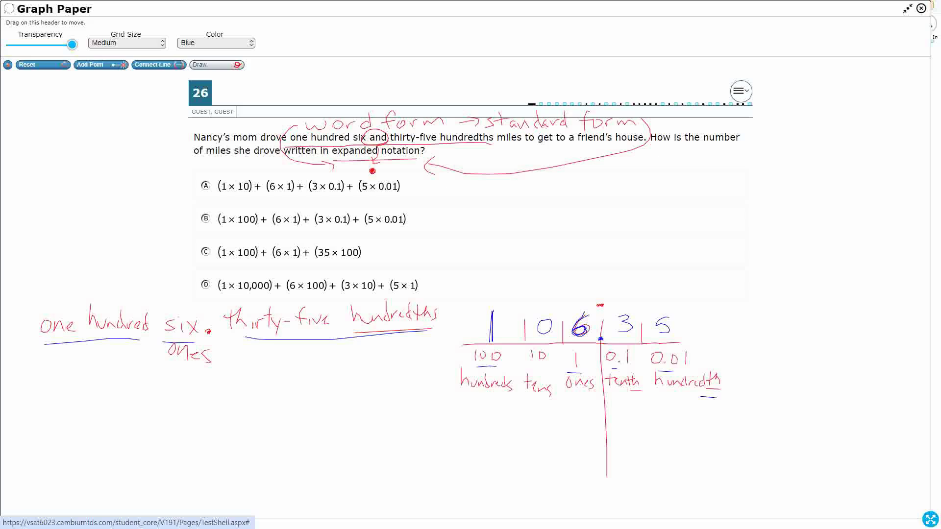
- Beside answer C, write the first terms '1x100 + 6x1' in blue
{"action": "left_click_drag", "start_coordinate": [462, 242], "coordinate": [469, 260]}
{"action": "mouse_move", "coordinate": [477, 243]}
{"action": "left_mouse_down"}
{"action": "mouse_move", "coordinate": [476, 261]}
{"action": "mouse_move", "coordinate": [492, 249]}
{"action": "left_mouse_up"}
{"action": "mouse_move", "coordinate": [500, 249]}
{"action": "left_mouse_down"}
{"action": "mouse_move", "coordinate": [496, 259]}
{"action": "mouse_move", "coordinate": [502, 250]}
{"action": "left_mouse_up"}
{"action": "mouse_move", "coordinate": [566, 243]}
{"action": "left_mouse_down"}
{"action": "mouse_move", "coordinate": [559, 260]}
{"action": "mouse_move", "coordinate": [583, 261]}
{"action": "left_mouse_up"}
{"action": "mouse_move", "coordinate": [583, 251]}
{"action": "left_mouse_down"}
{"action": "mouse_move", "coordinate": [574, 261]}
{"action": "mouse_move", "coordinate": [587, 263]}
{"action": "left_mouse_up"}
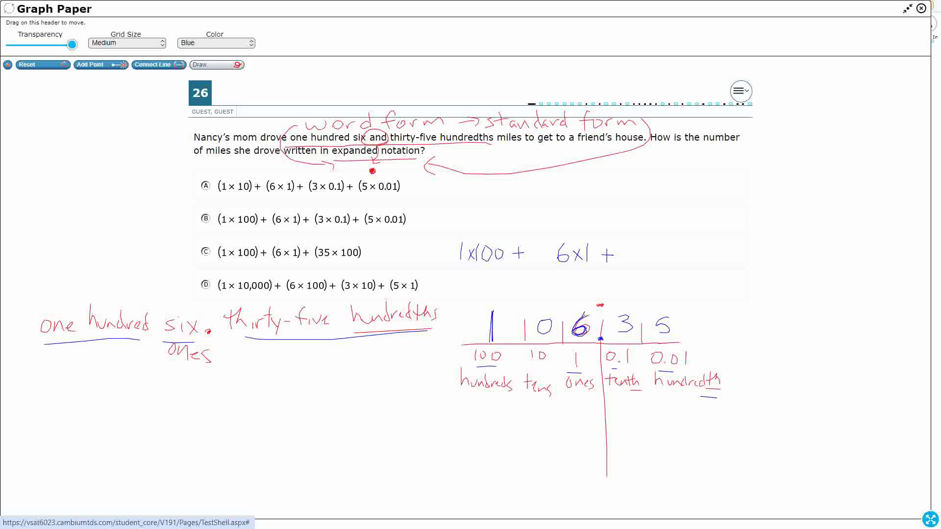
- Complete the expanded form with '+ 3x0.1 + 5x0.01'
{"action": "mouse_move", "coordinate": [620, 245]}
{"action": "left_mouse_down"}
{"action": "mouse_move", "coordinate": [619, 262]}
{"action": "mouse_move", "coordinate": [642, 259]}
{"action": "mouse_move", "coordinate": [632, 263]}
{"action": "left_mouse_up"}
{"action": "mouse_move", "coordinate": [650, 250]}
{"action": "left_mouse_down"}
{"action": "mouse_move", "coordinate": [645, 256]}
{"action": "mouse_move", "coordinate": [666, 265]}
{"action": "mouse_move", "coordinate": [706, 261]}
{"action": "mouse_move", "coordinate": [717, 247]}
{"action": "left_mouse_up"}
{"action": "mouse_move", "coordinate": [728, 249]}
{"action": "left_mouse_down"}
{"action": "mouse_move", "coordinate": [735, 259]}
{"action": "mouse_move", "coordinate": [726, 262]}
{"action": "mouse_move", "coordinate": [774, 251]}
{"action": "left_mouse_up"}
{"action": "left_click", "coordinate": [758, 263]}
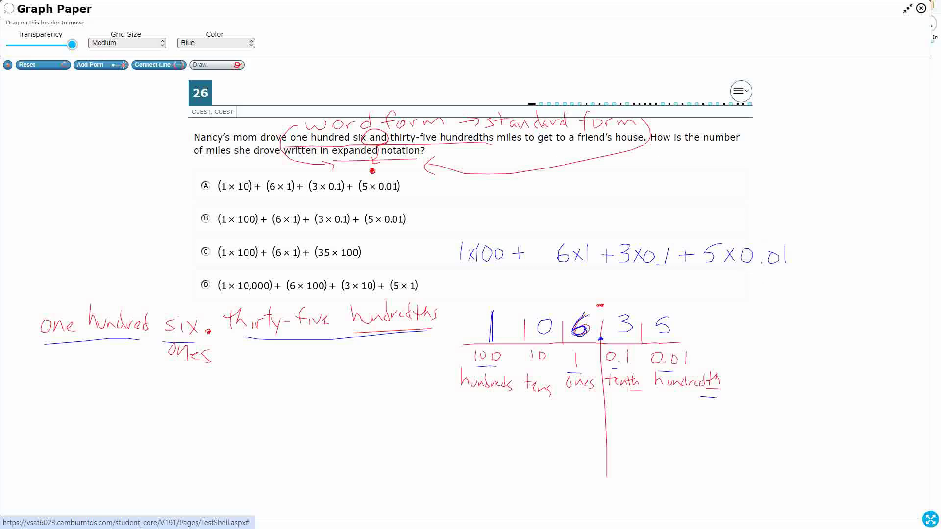